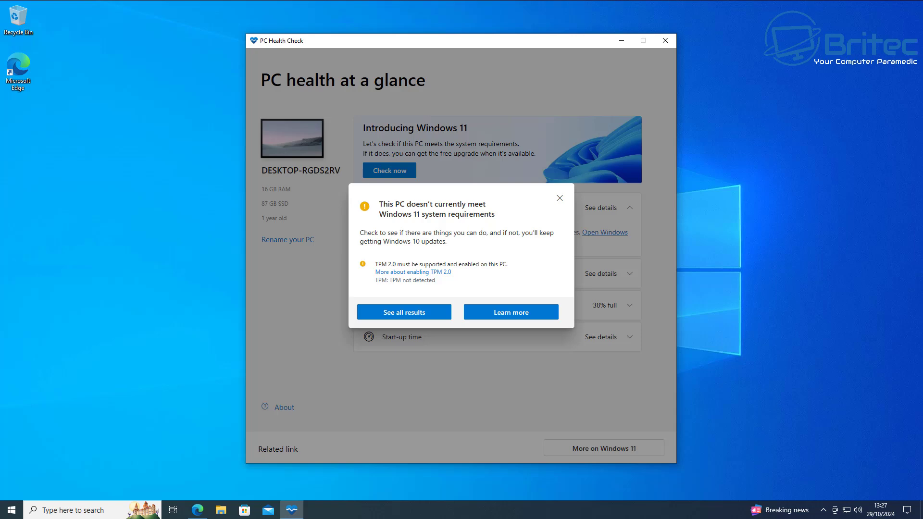
Step: Close PC Health Check, switch to Microsoft Edge, and examine the Rufus 4.6 changelog entry about bypassing Windows 11 24H2 in-place upgrade restrictions
key("alt+F4")
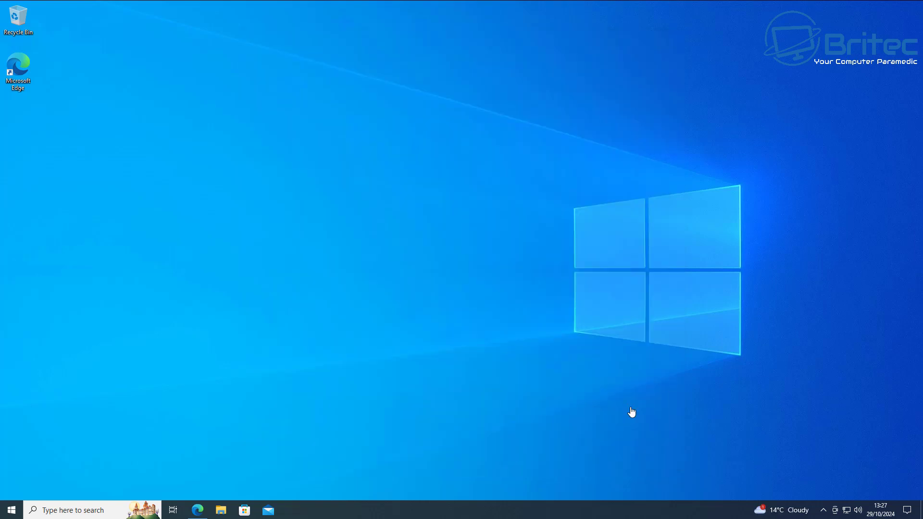
left_click(198, 511)
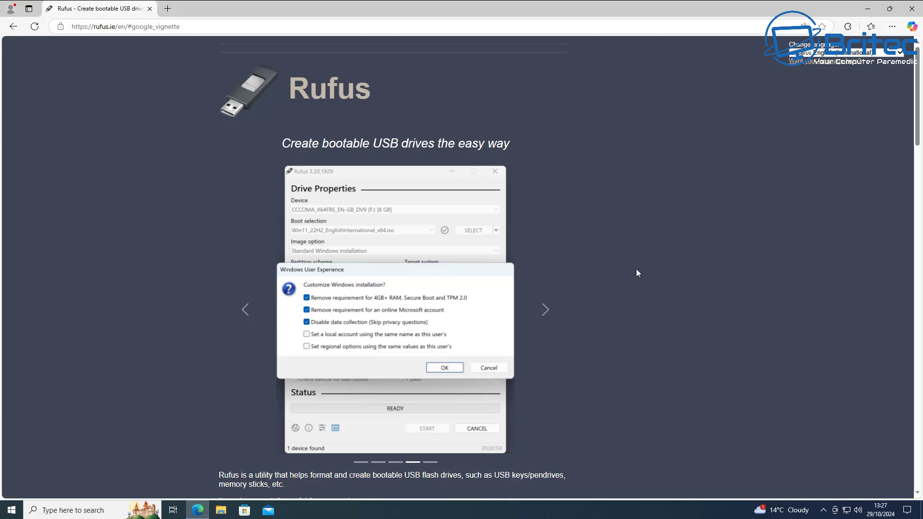
middle_click(663, 211)
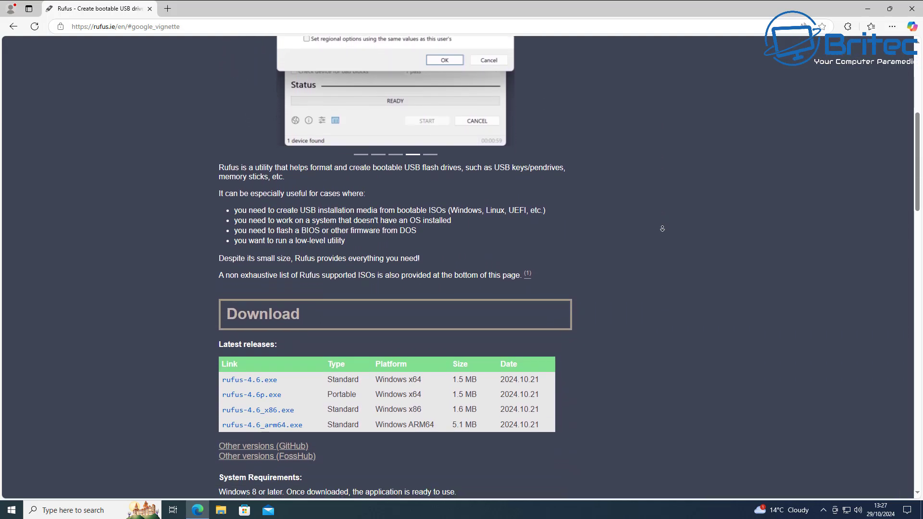
left_click(613, 249)
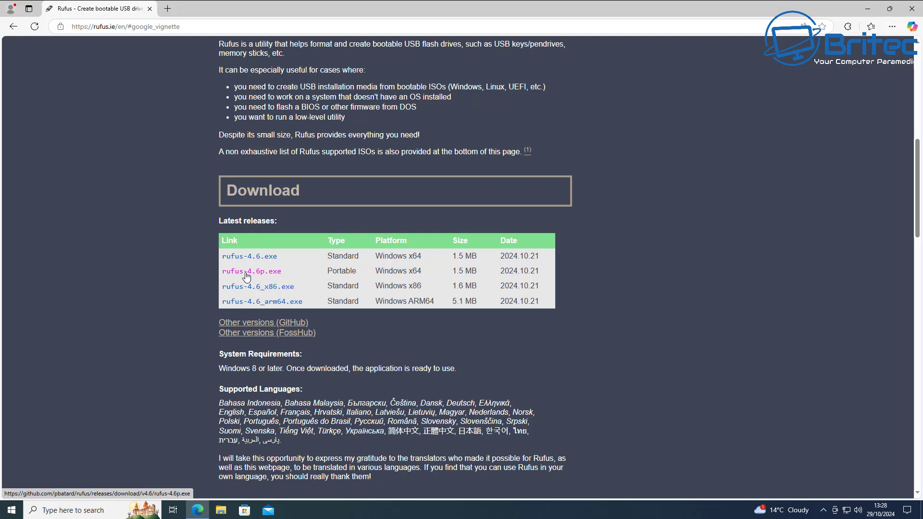
middle_click(685, 281)
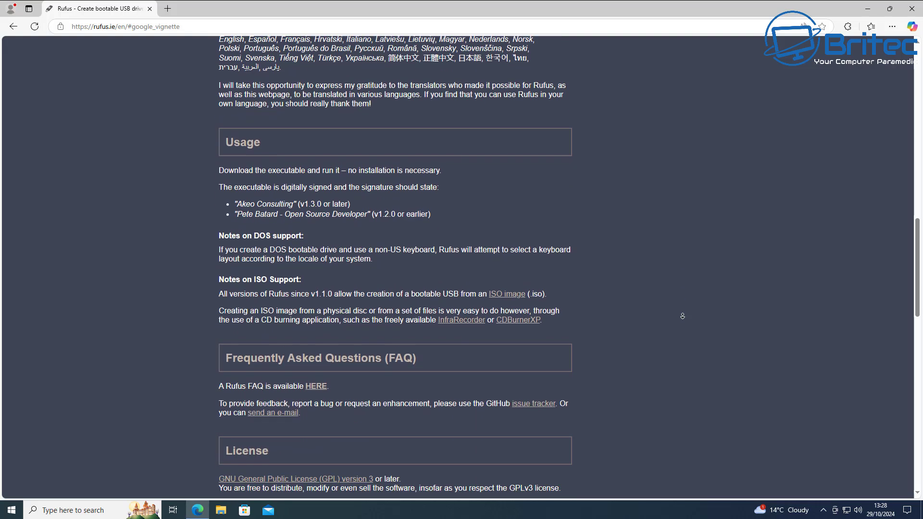
left_click(681, 316)
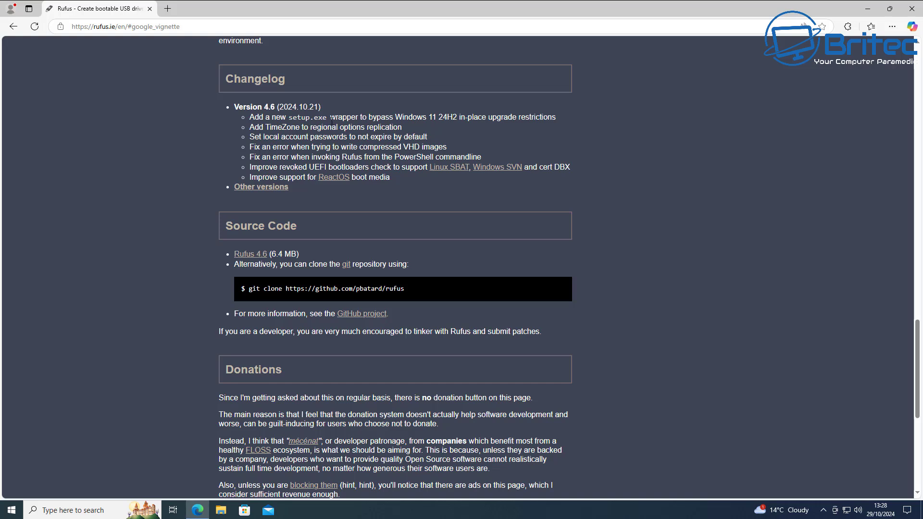
left_click_drag(253, 116, 307, 115)
left_click_drag(557, 115, 558, 115)
Step: Download the portable Windows x64 release rufus-4.6p.exe from the latest releases on the Rufus page
scroll(920, 257, "up", 4)
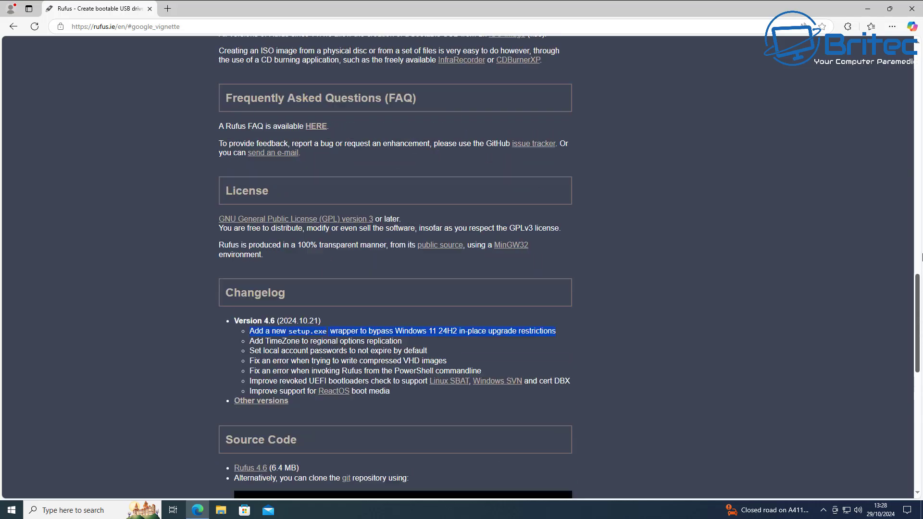
scroll(921, 257, "up", 20)
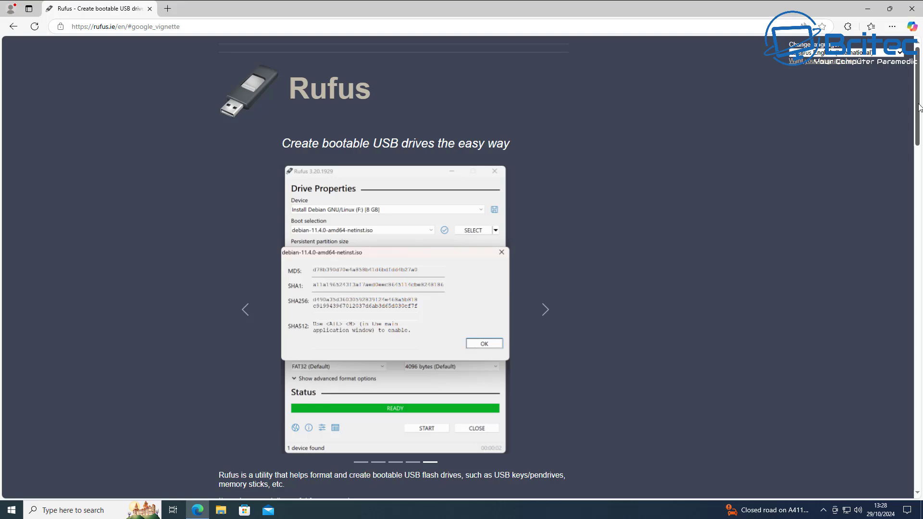
left_click_drag(919, 107, 920, 199)
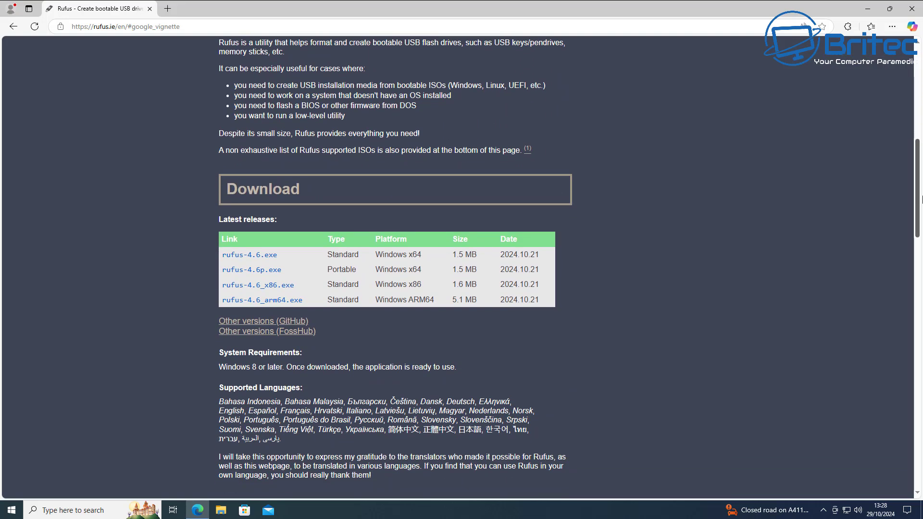
left_click(261, 270)
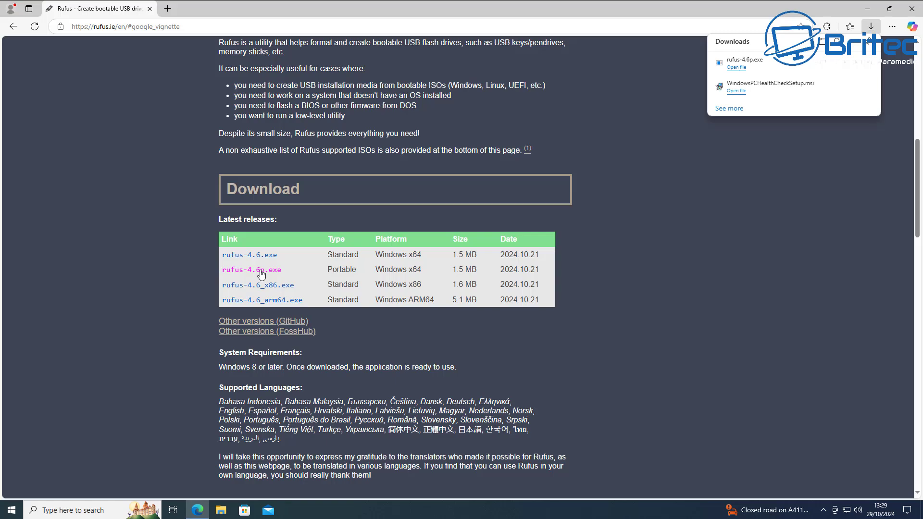
Step: Run the downloaded rufus-4.6p.exe, approve its launch, and allow Rufus to check for application updates online
left_click(742, 68)
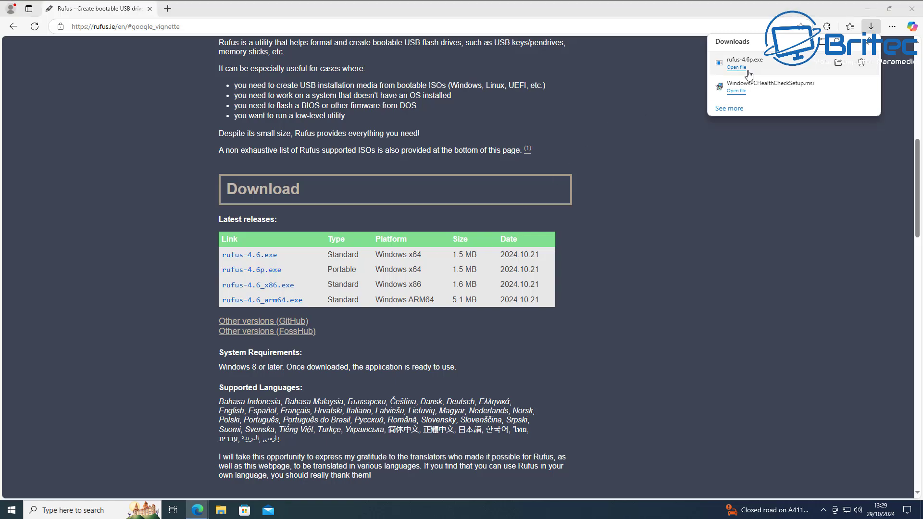
left_click(406, 317)
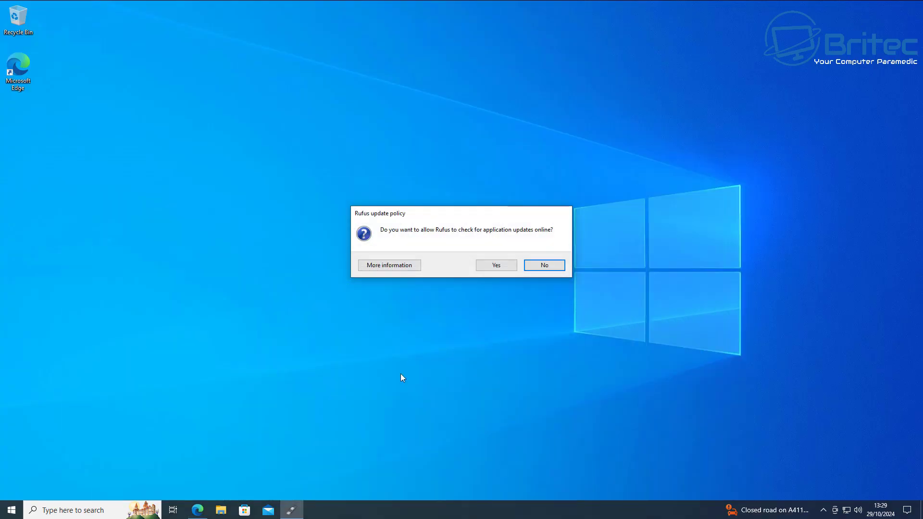
left_click(488, 267)
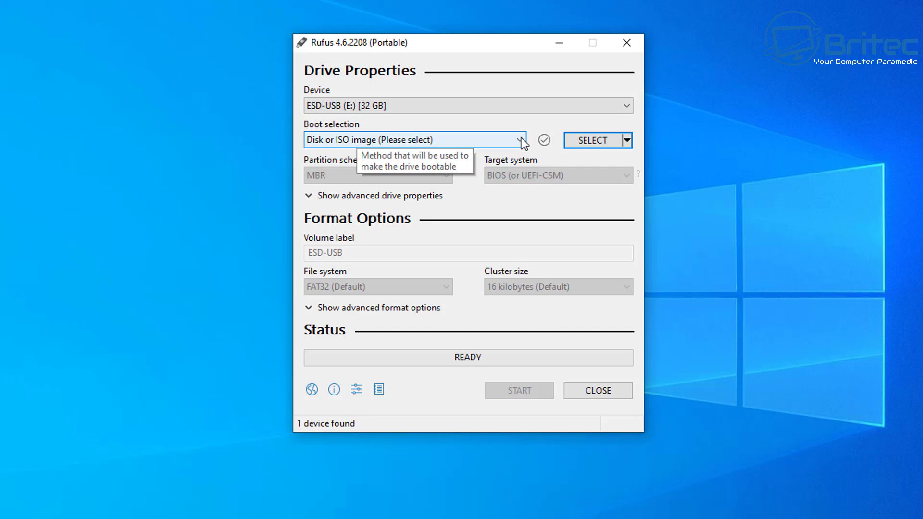
Step: Check which options Rufus offers for obtaining the boot image
left_click(628, 140)
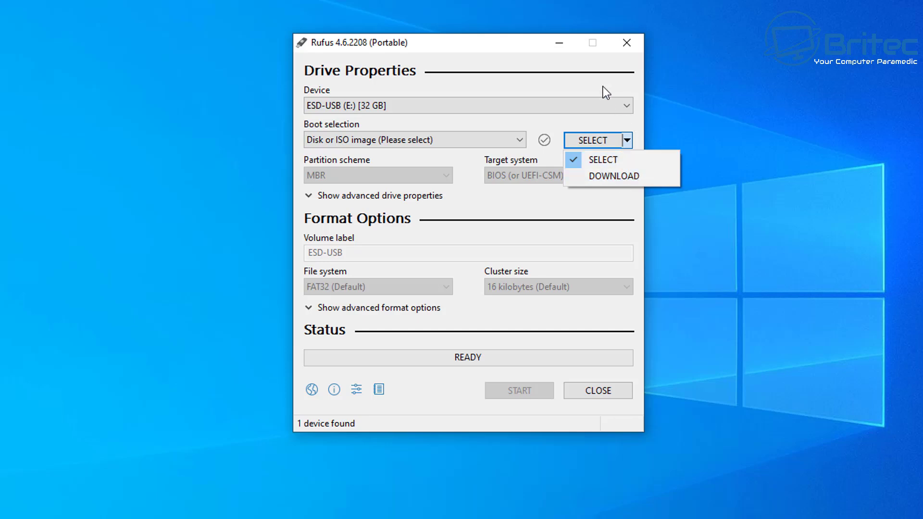
left_click(516, 43)
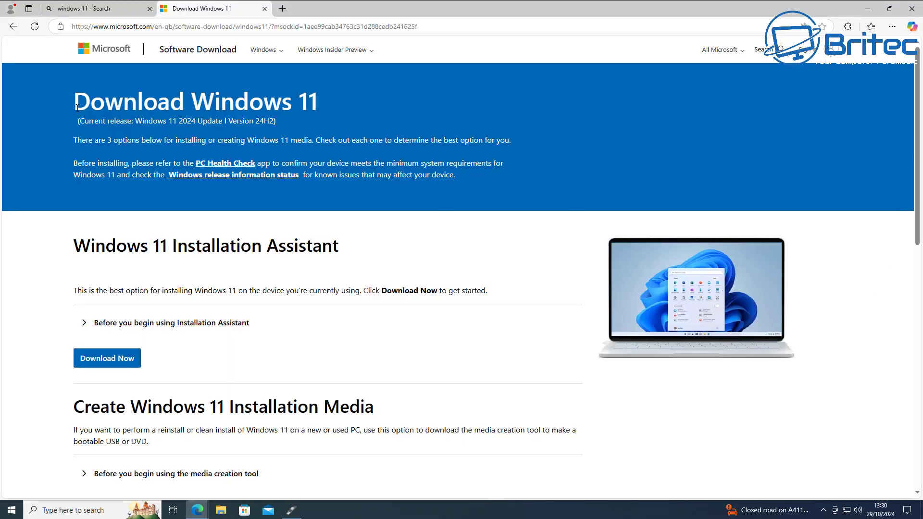
Step: On Microsoft's Download Windows 11 page, choose Windows 11 (multi-edition ISO for x64 devices) as the disk image and request its download
left_click_drag(76, 121, 278, 125)
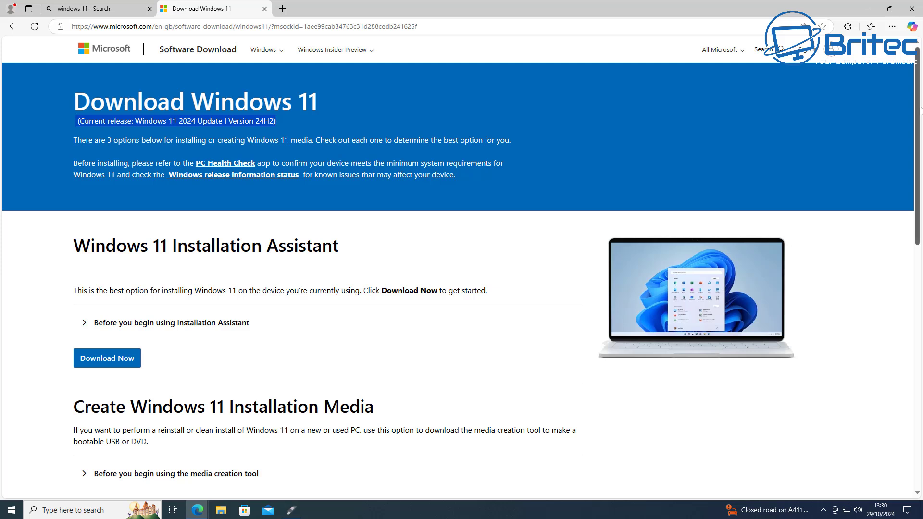
left_click_drag(920, 110, 921, 188)
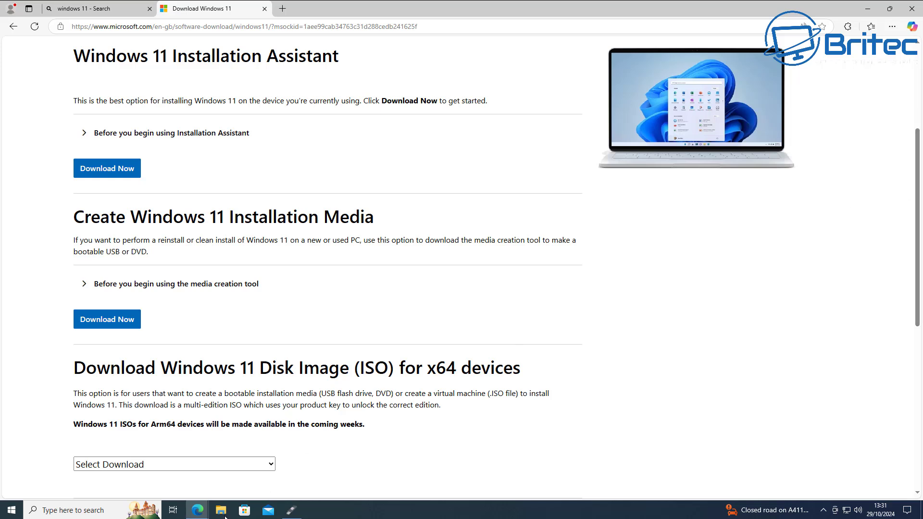
left_click(269, 469)
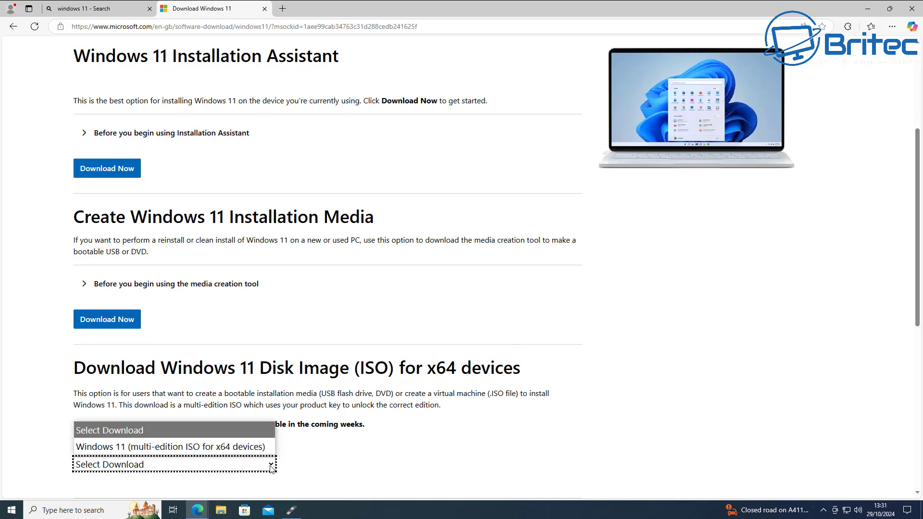
left_click(221, 447)
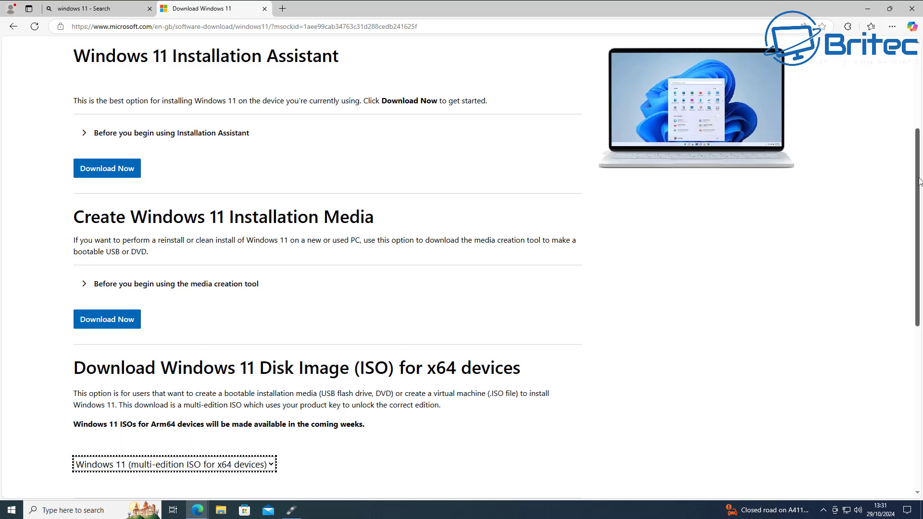
left_click_drag(919, 181, 919, 310)
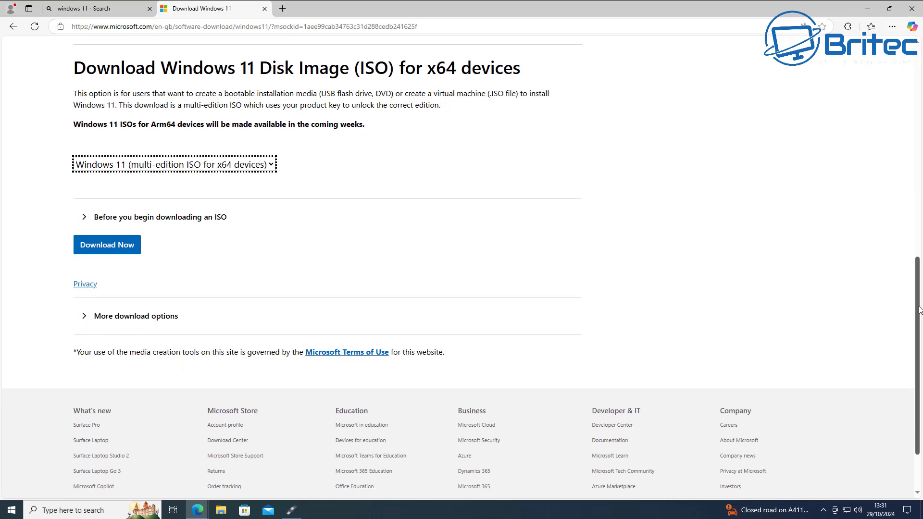
left_click(107, 247)
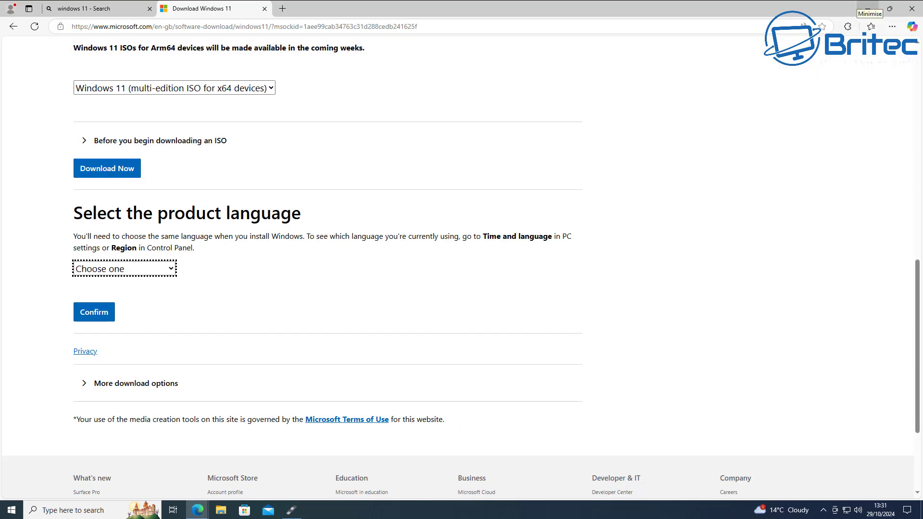
Step: Select English International as the product language and confirm it
left_click(163, 271)
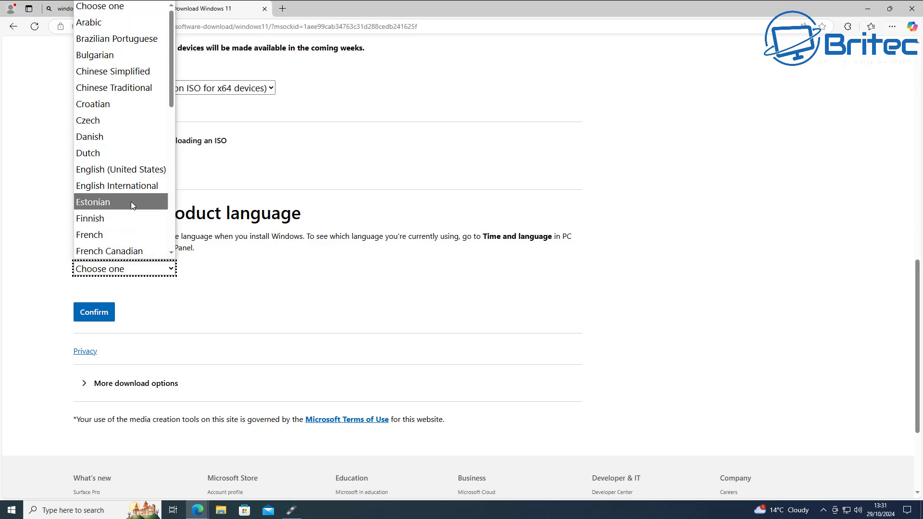
left_click(128, 186)
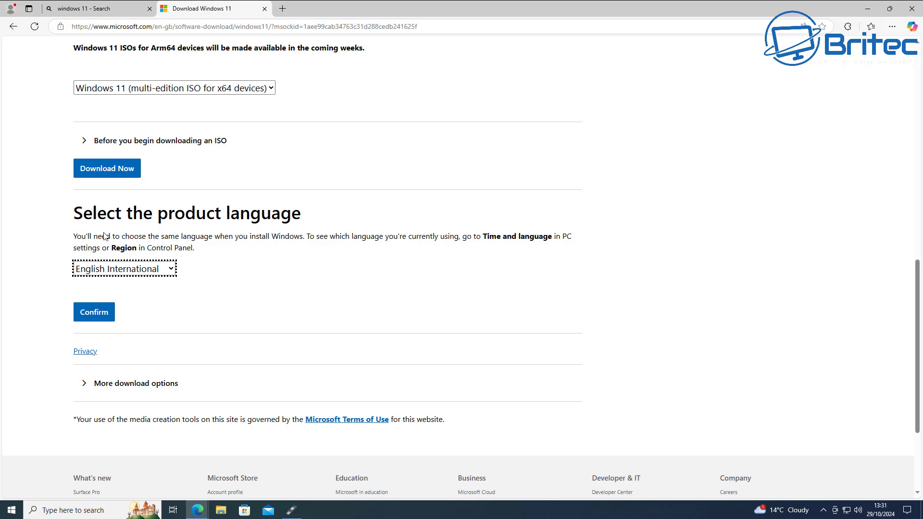
left_click(92, 313)
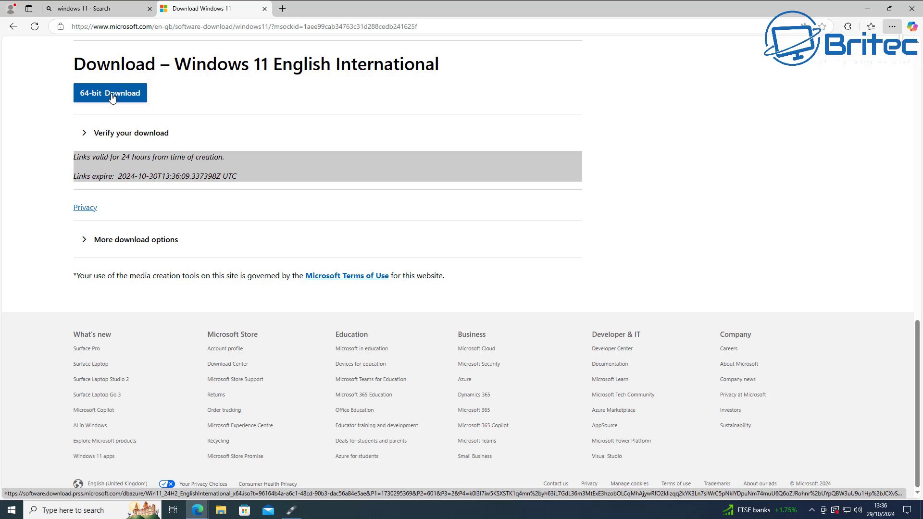
Step: Start the 64-bit Windows 11 ISO download and cancel the duplicate download of the same image
left_click(112, 98)
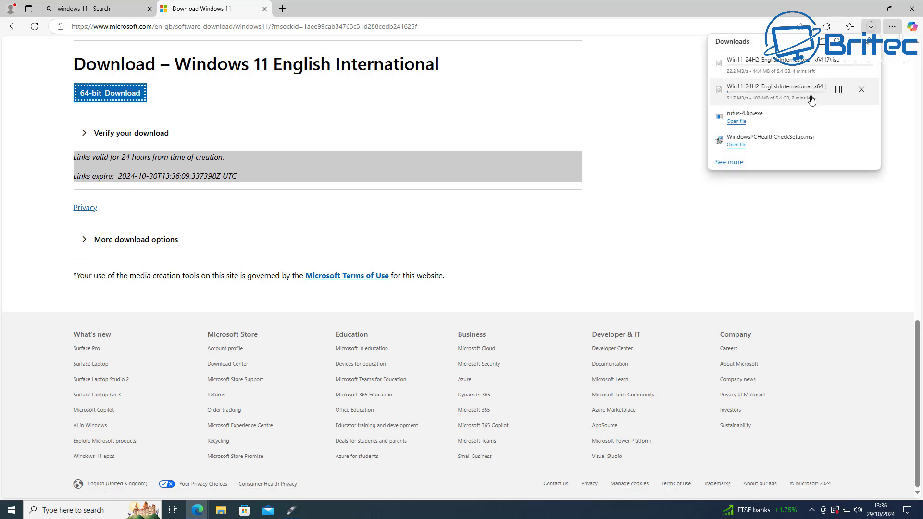
left_click(861, 91)
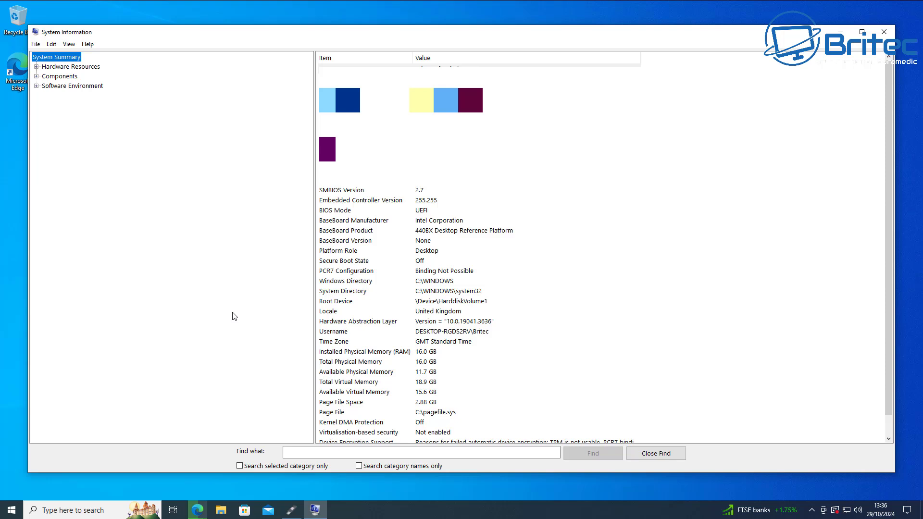
Step: Check the BIOS Mode in the System Information summary
left_click(434, 211)
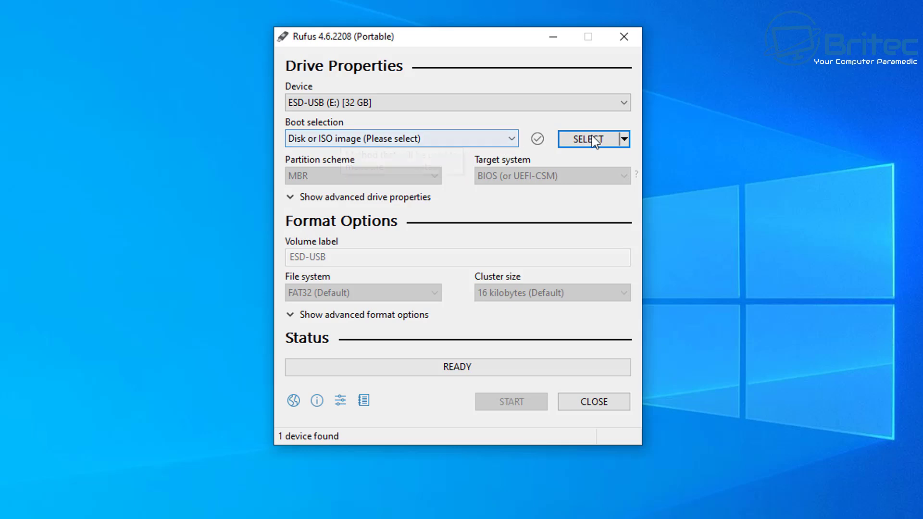
Step: In Rufus, load the disc image Win11_24H2_EnglishInternational_x64 (2) from the Downloads folder as the boot selection
left_click(593, 141)
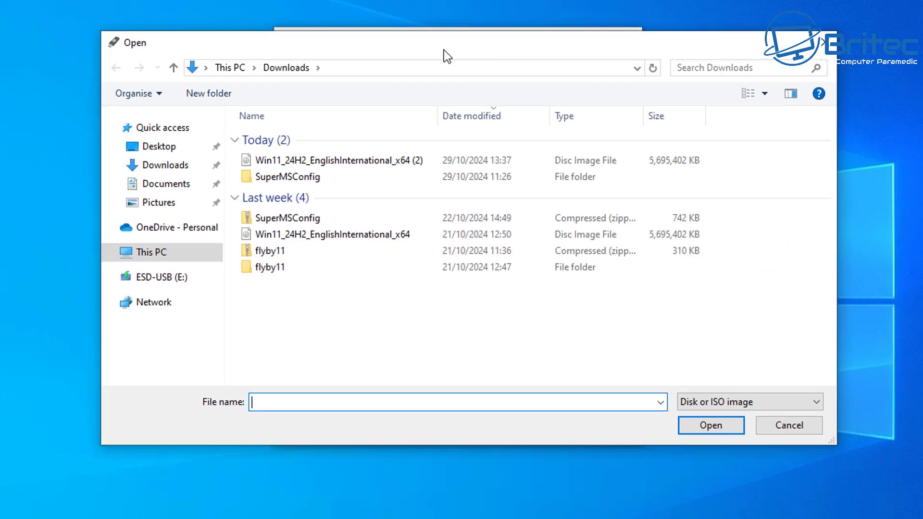
left_click_drag(443, 50, 423, 53)
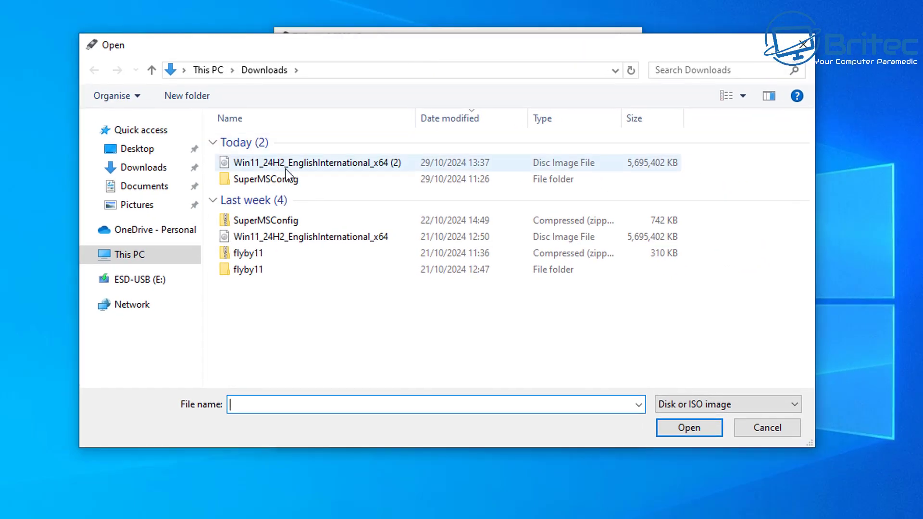
left_click(285, 163)
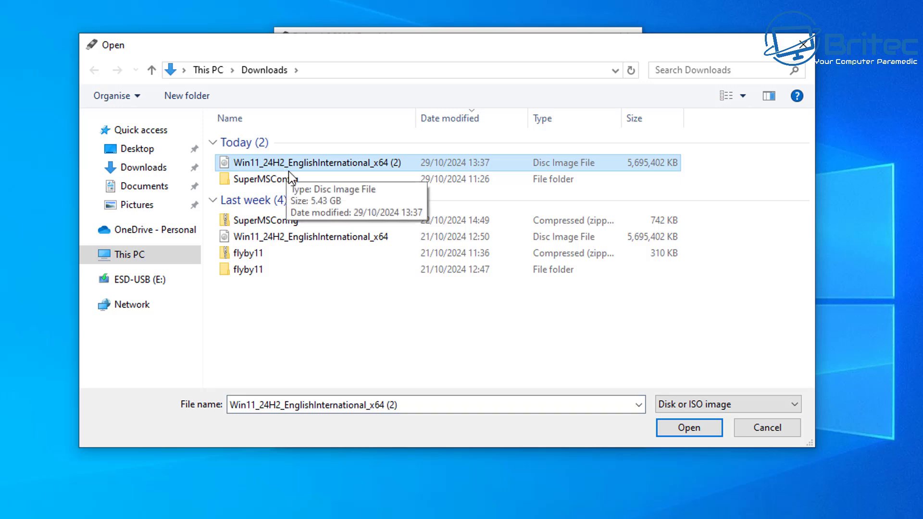
left_click(664, 430)
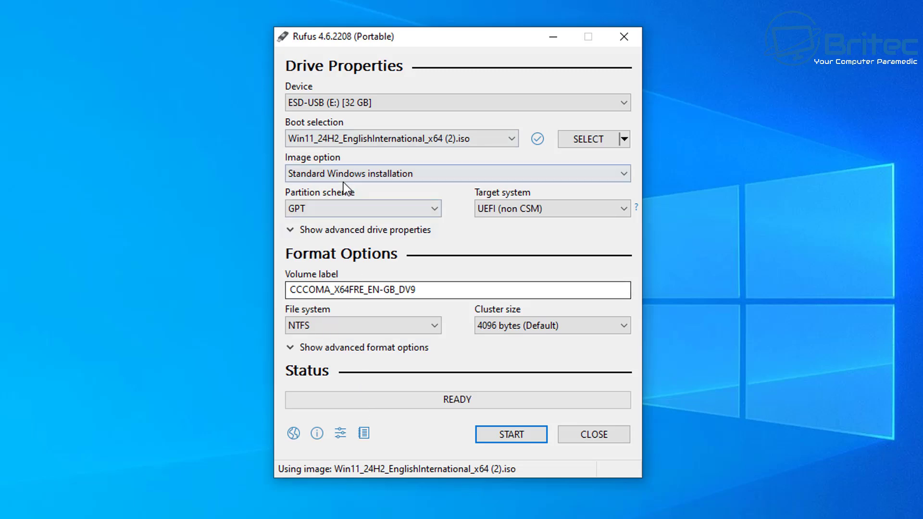
Step: Keep Standard Windows installation as the image option and set the partition scheme to MBR
left_click(615, 182)
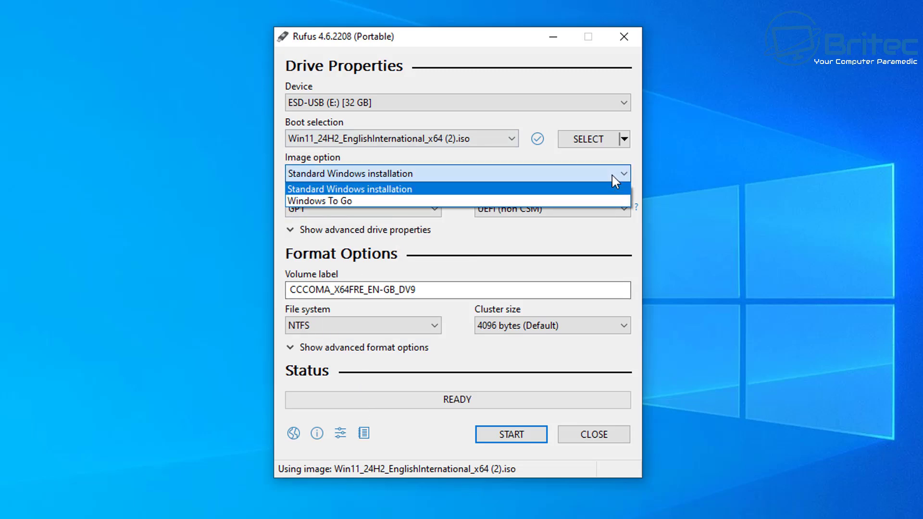
left_click(613, 175)
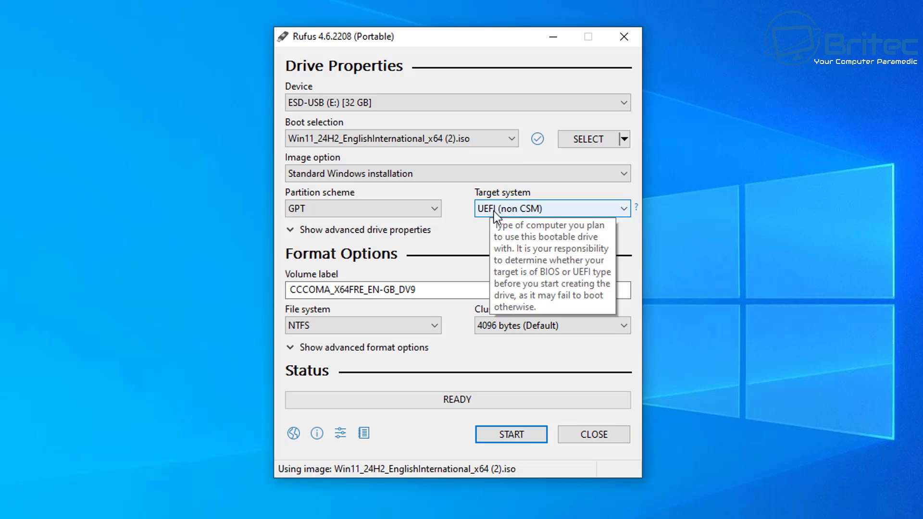
left_click(435, 211)
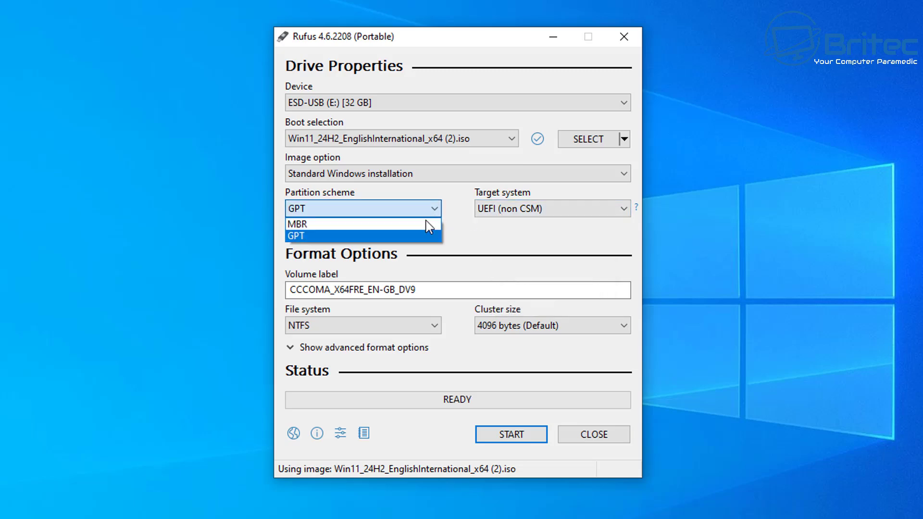
left_click(422, 223)
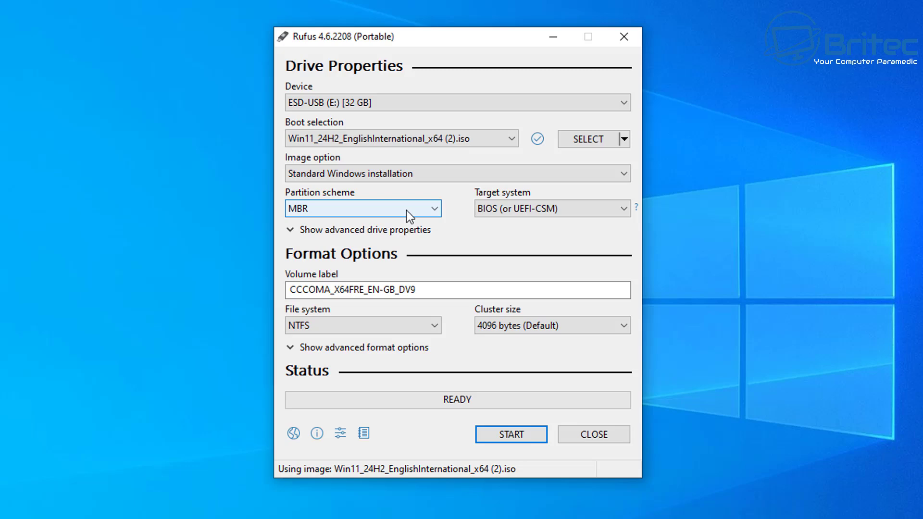
left_click(565, 212)
left_click(565, 213)
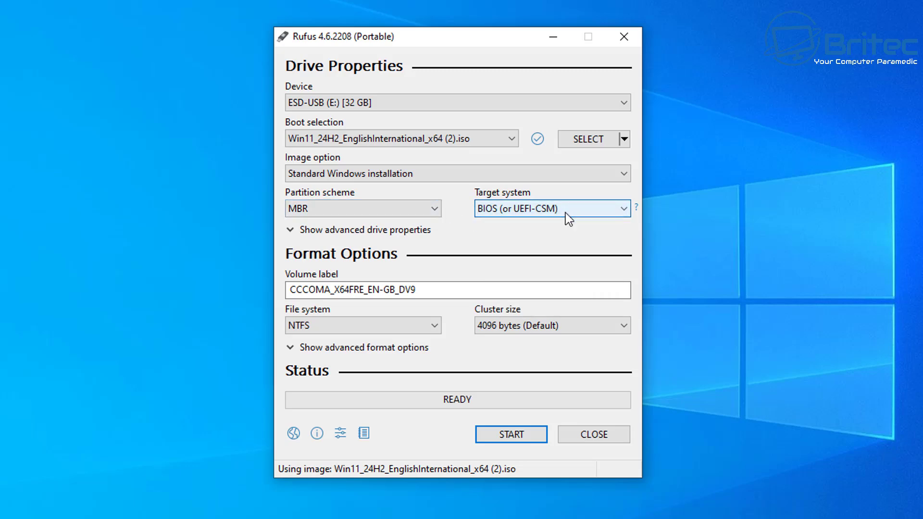
left_click(430, 213)
left_click(345, 236)
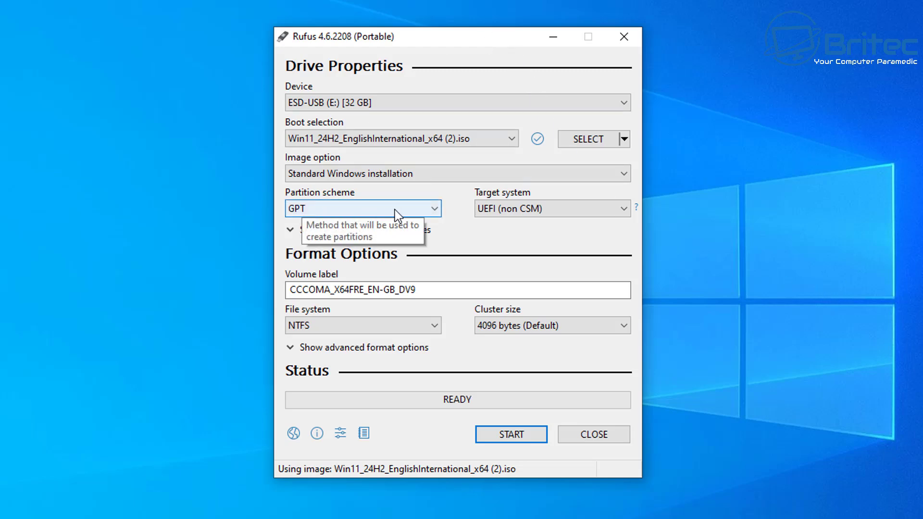
left_click(430, 209)
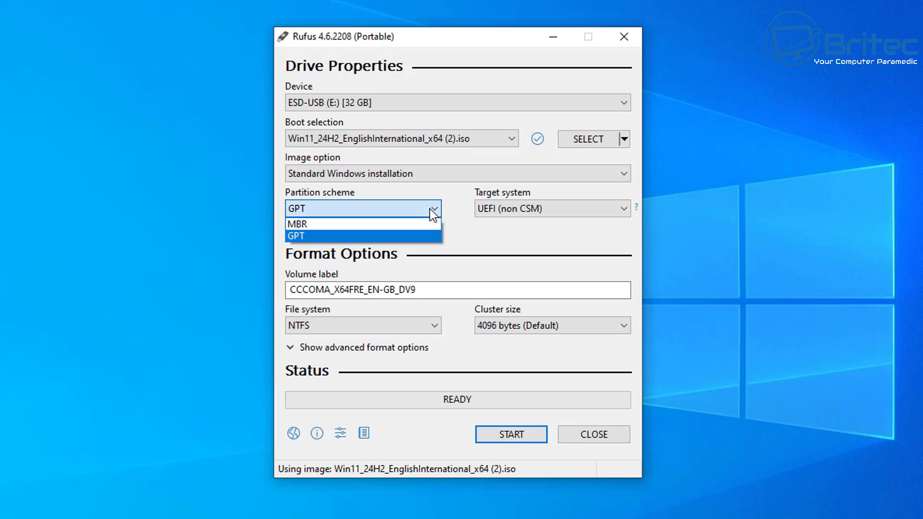
left_click(401, 224)
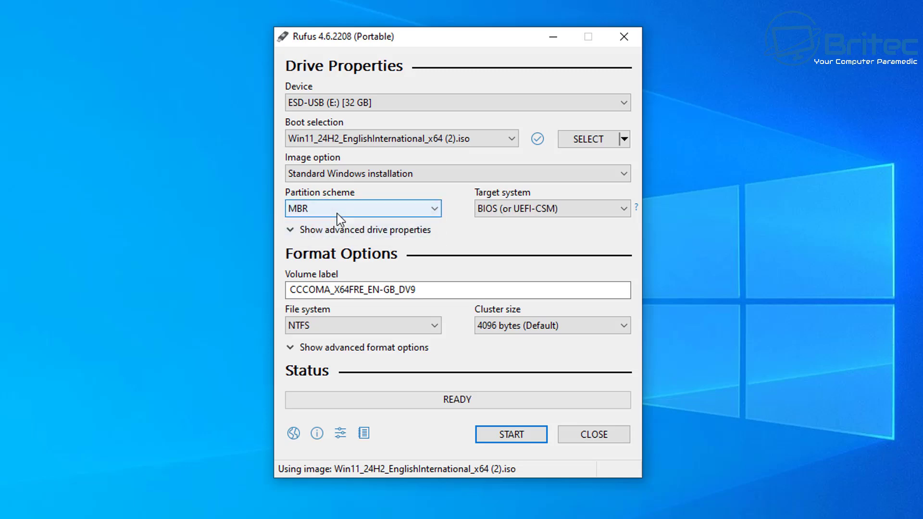
Step: Set the partition scheme to GPT for UEFI (non CSM), keeping the NTFS file system and default 4096-byte cluster size
left_click(435, 208)
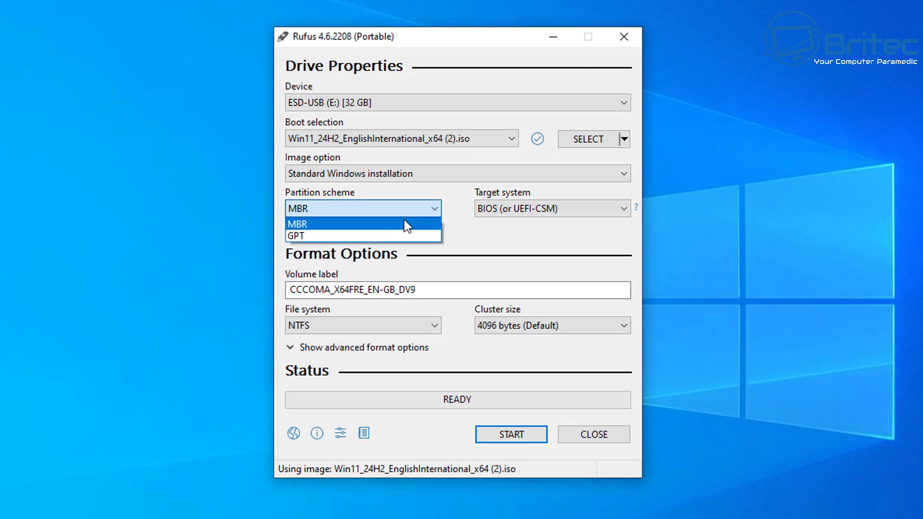
left_click(371, 236)
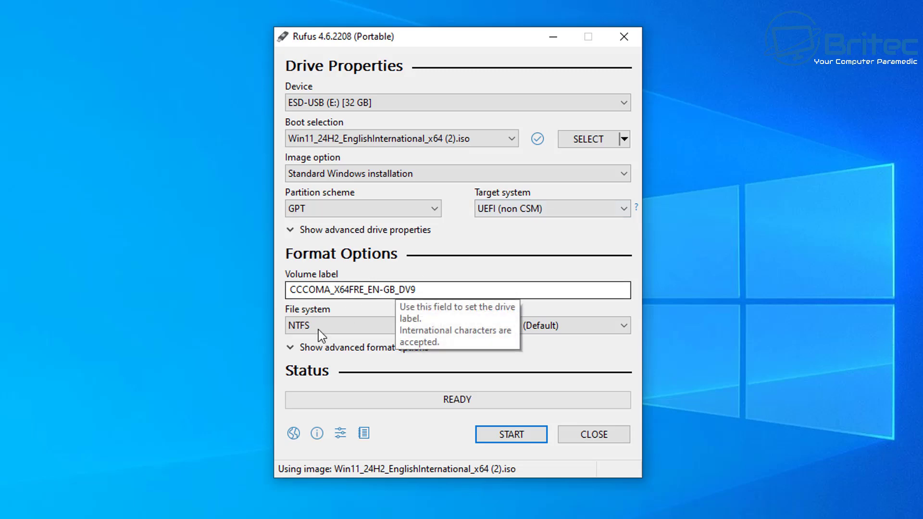
left_click(364, 328)
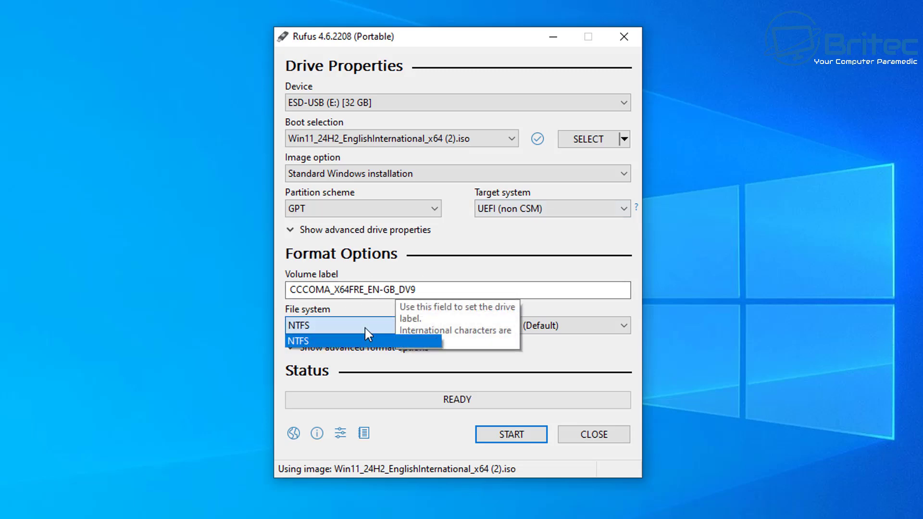
left_click(365, 327)
left_click(574, 330)
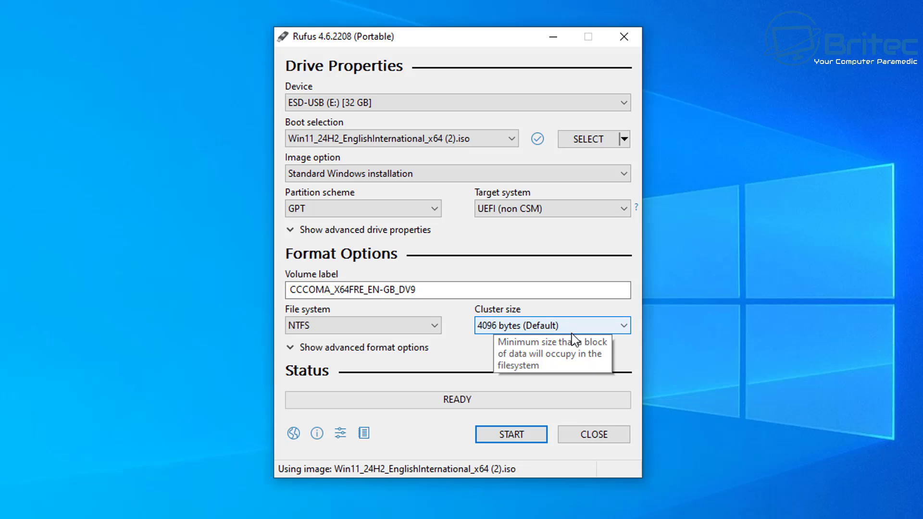
Step: Start the USB creation, removing the RAM, Secure Boot, TPM 2.0 and online Microsoft account requirements and enabling a local account named Britec
left_click(520, 442)
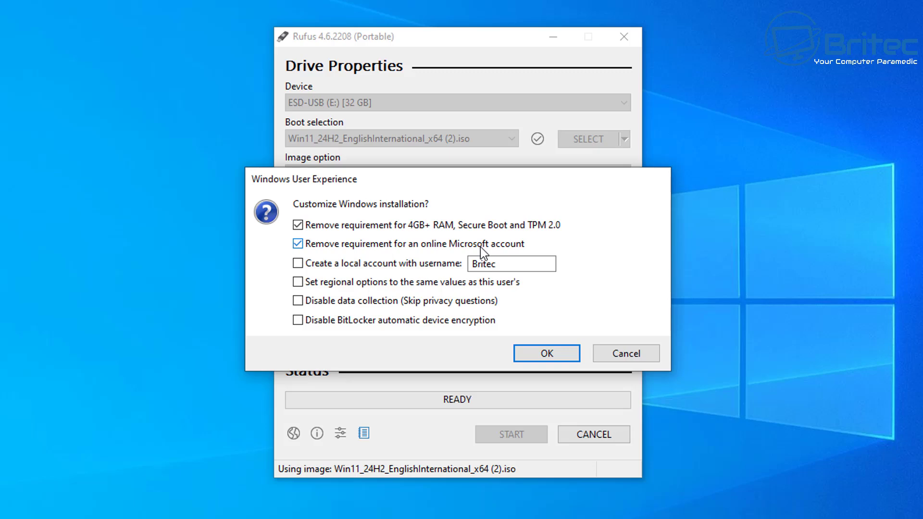
left_click(298, 264)
left_click(481, 264)
double_click(505, 264)
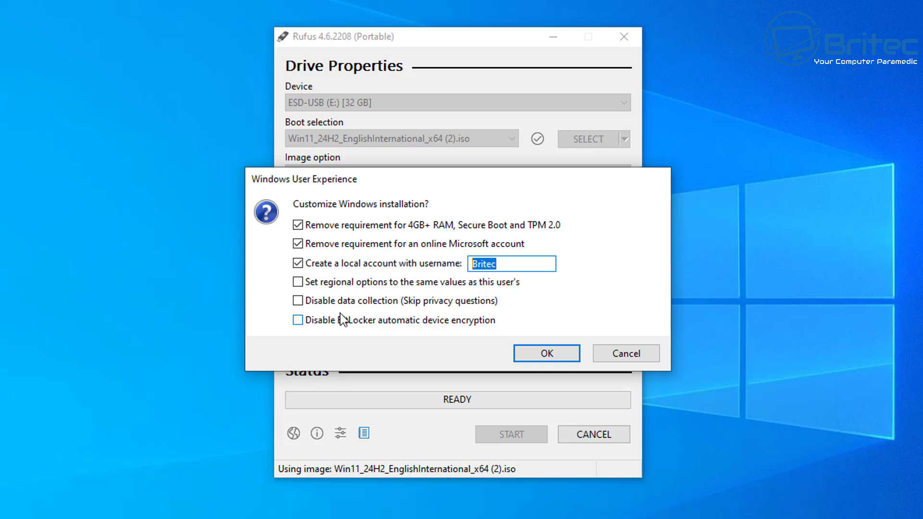
key("End")
Step: Disable data collection and BitLocker automatic device encryption, use this user's regional options, and accept the installation customizations
left_click(299, 301)
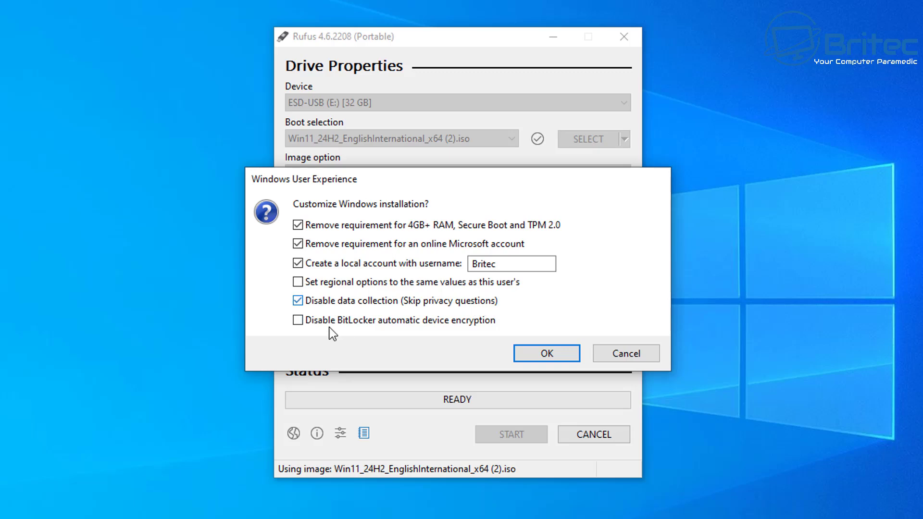
left_click(299, 323)
left_click(310, 283)
left_click(563, 355)
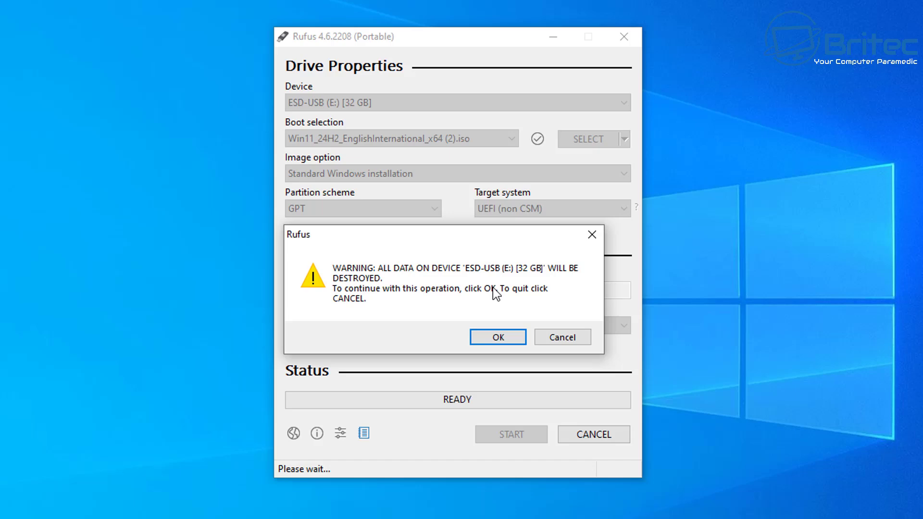
Step: Approve erasing the ESD-USB (E:) drive to write the Windows 11 installer, and close Rufus once writing finishes
left_click(498, 337)
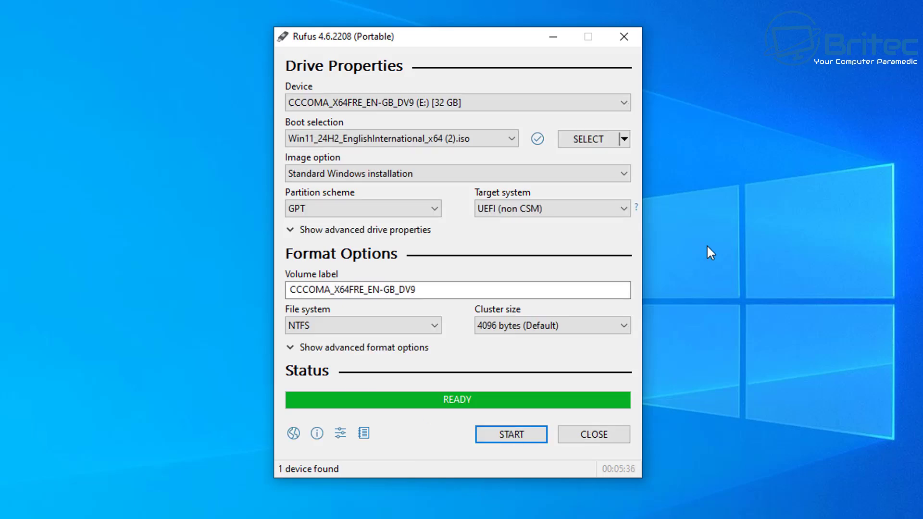
left_click(616, 439)
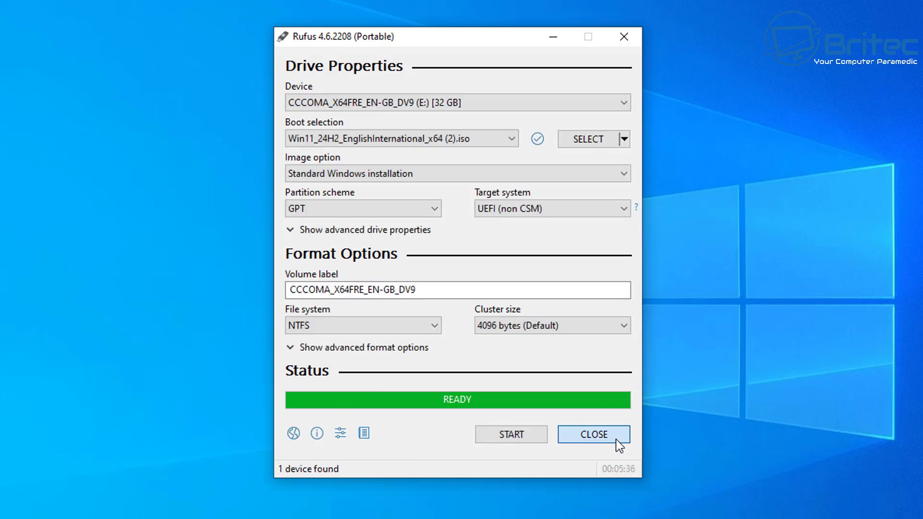
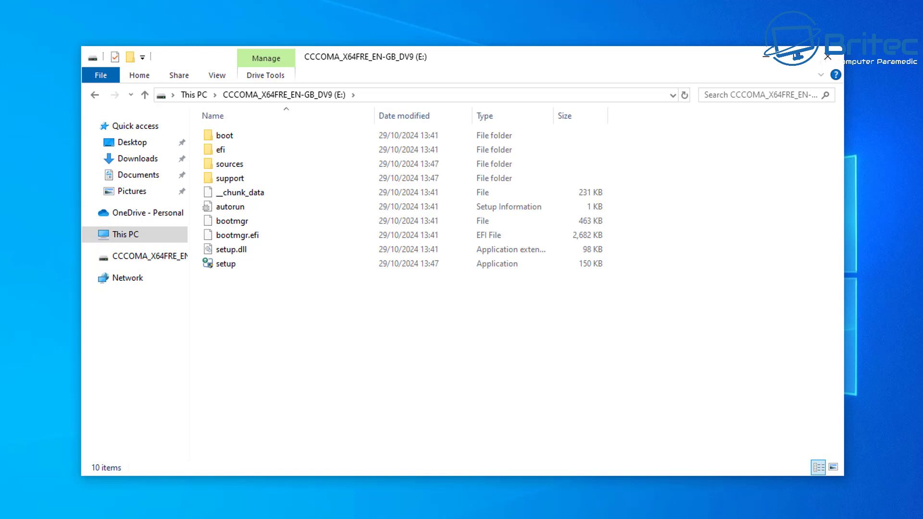
Step: Run setup from the CCCOMA_X64FRE_EN-GB_DV9 (E:) drive, allow it to make changes, and minimise the File Explorer window
double_click(222, 267)
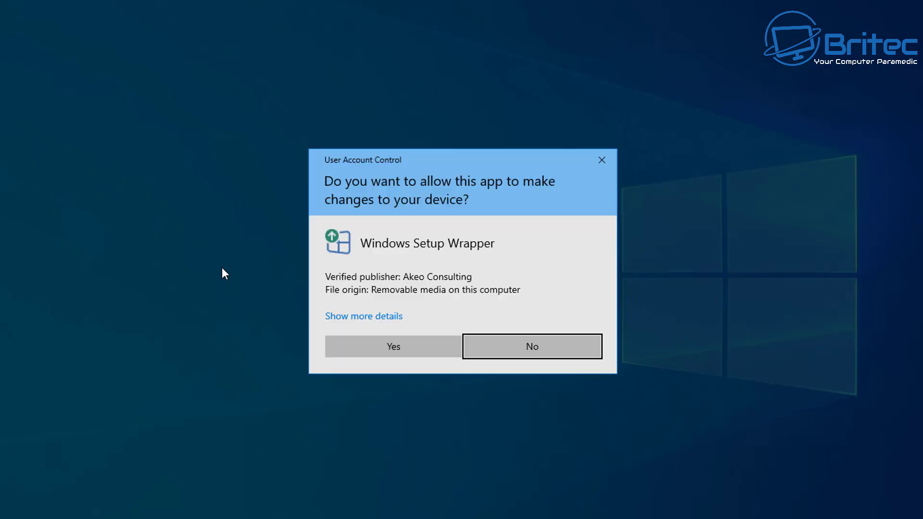
left_click(404, 346)
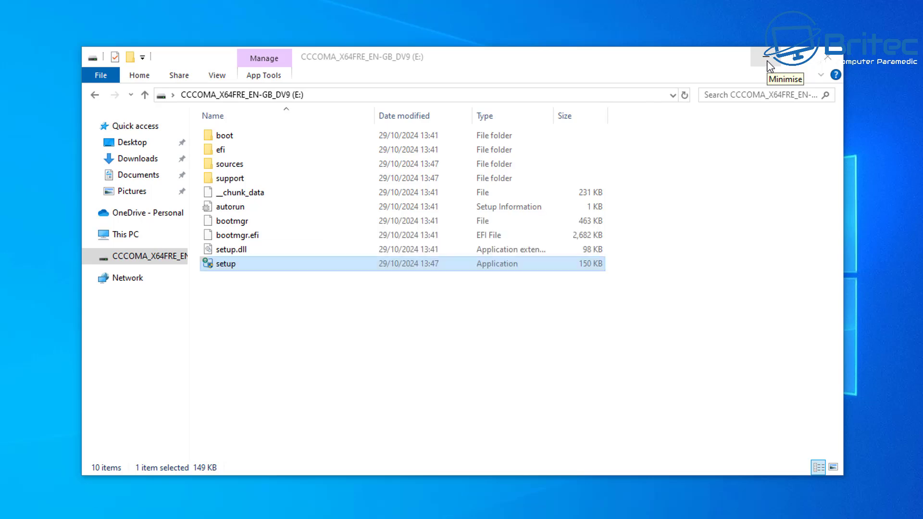
left_click(767, 62)
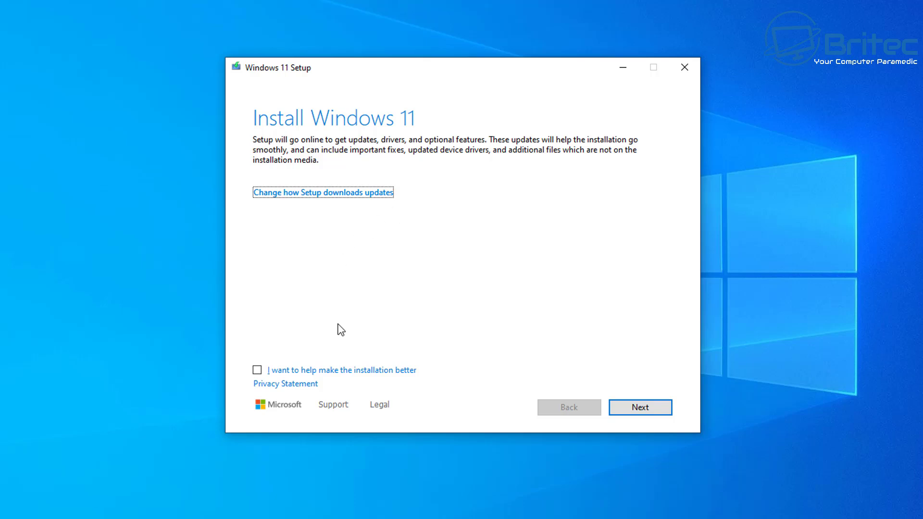
Step: Accept the licence terms in Windows 11 Setup and install Windows 11 Pro, keeping personal files and apps
left_click(651, 413)
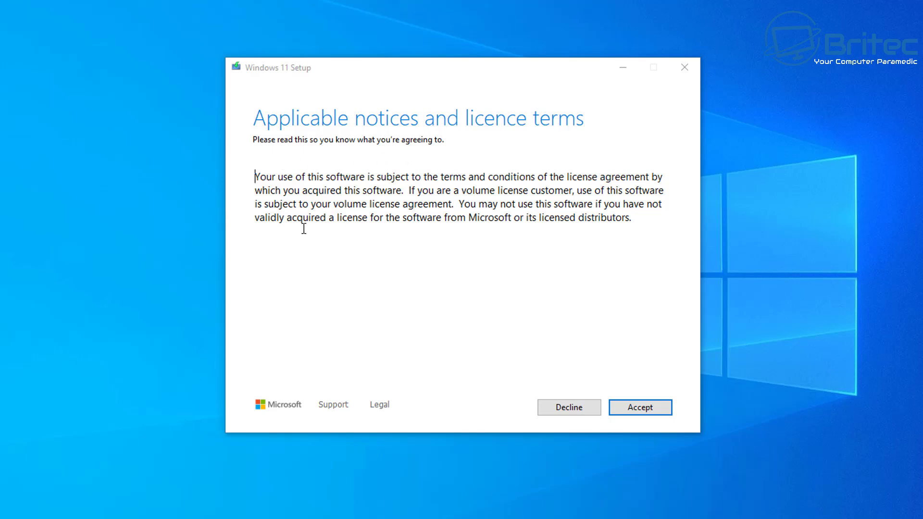
left_click(625, 407)
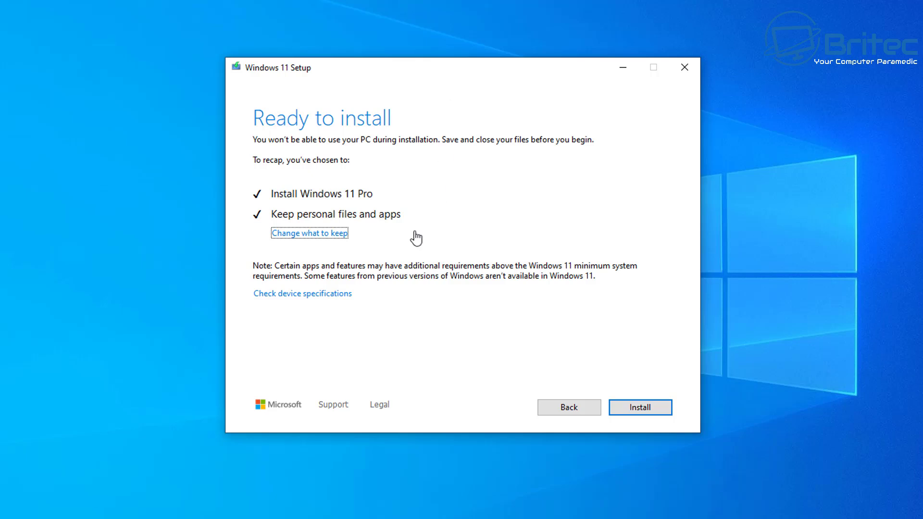
left_click(635, 413)
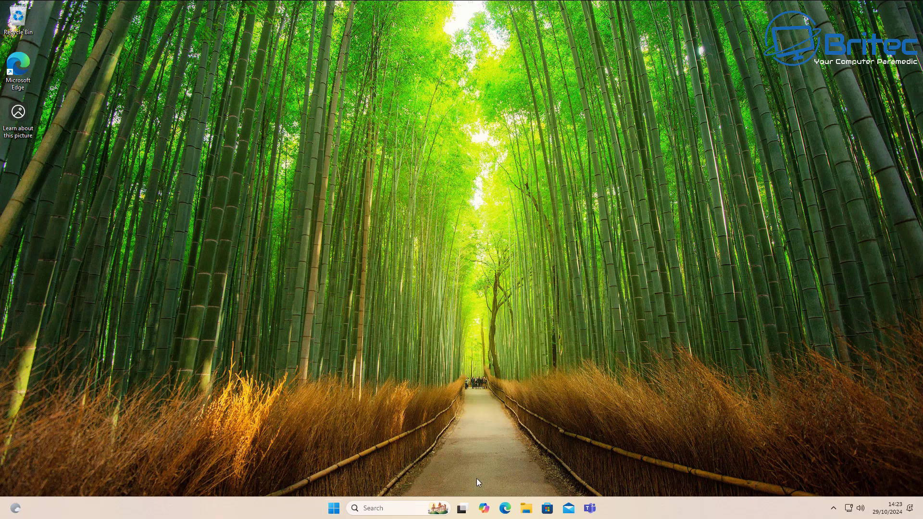
Step: Check in File Explorer that the files in the Downloads folder were kept, and close the window
left_click(524, 511)
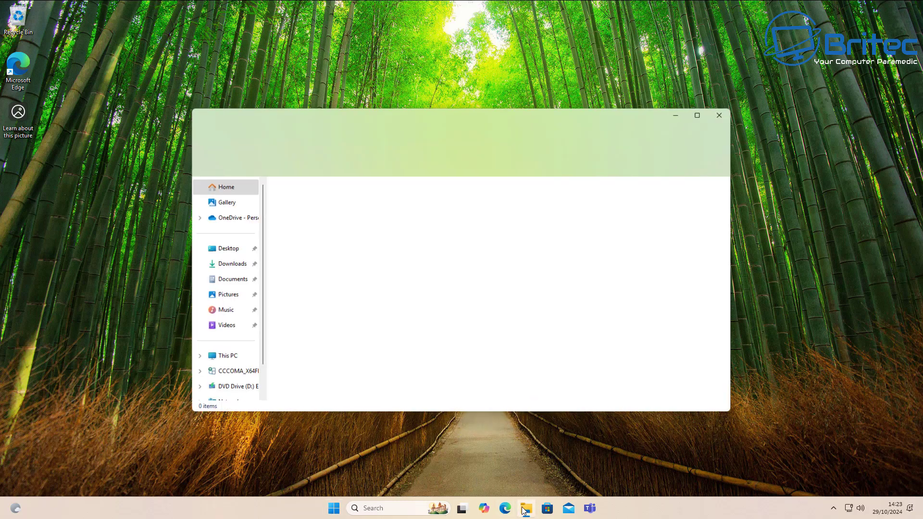
left_click(240, 265)
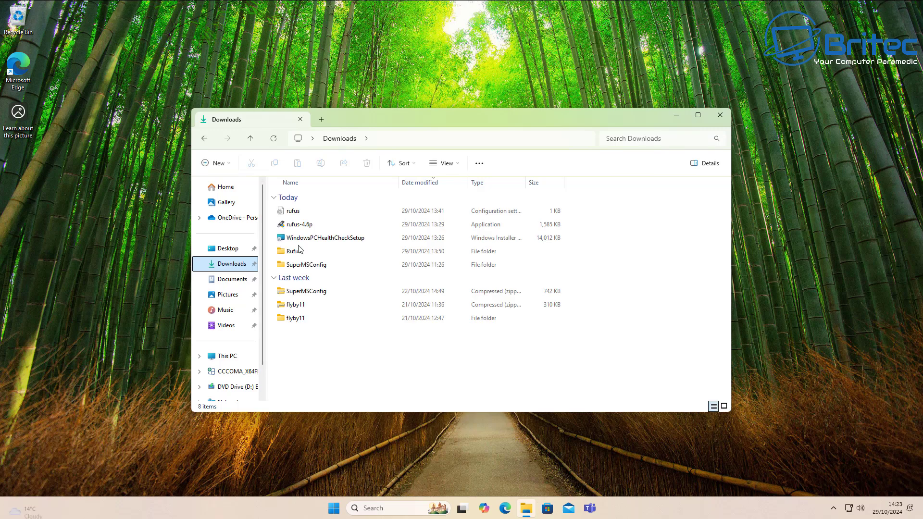
left_click(719, 115)
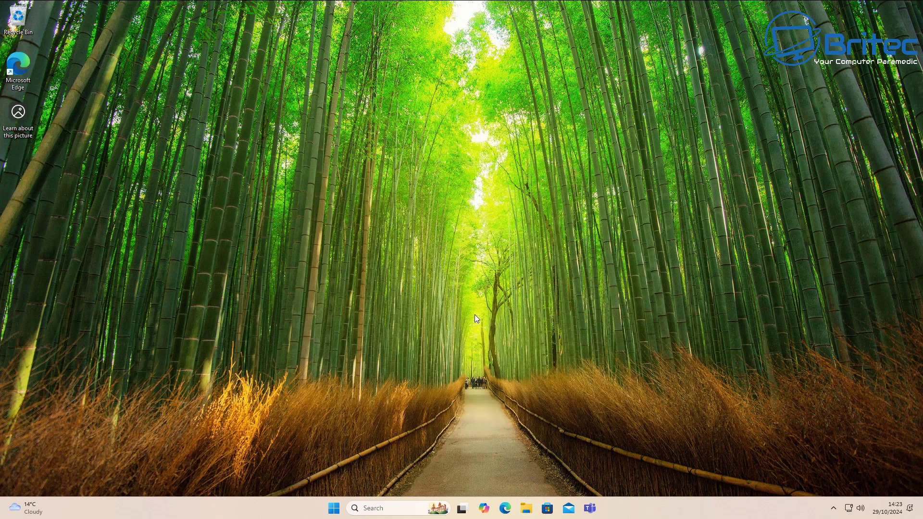